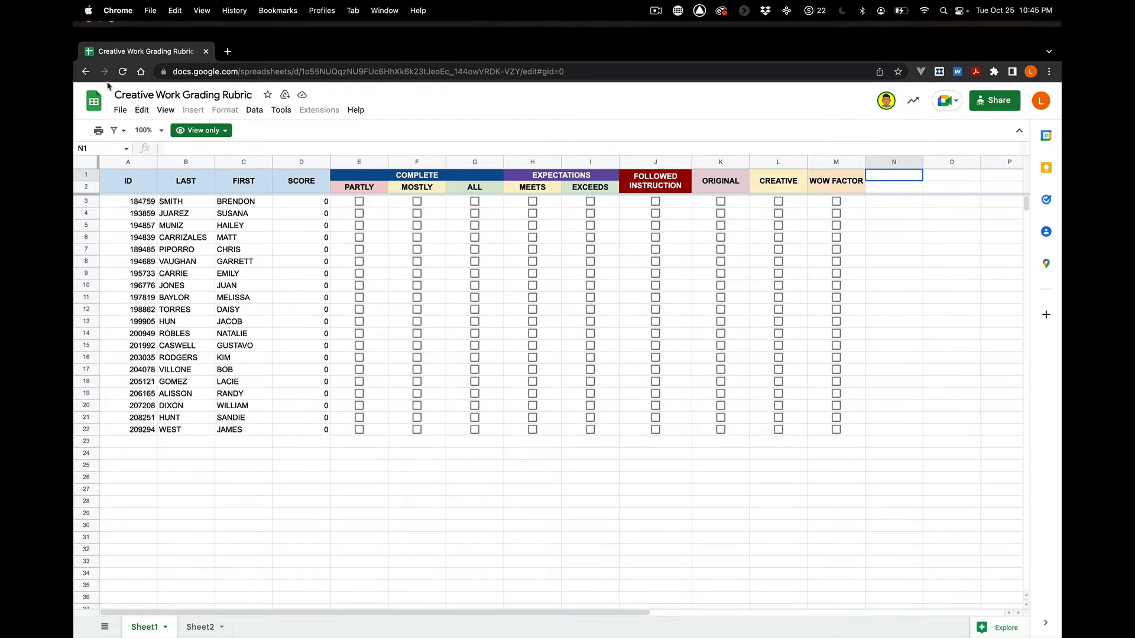
# Make an editable copy of the Creative Work Grading Rubric spreadsheet in My Drive, keeping the suggested name
pyautogui.click(120, 94)
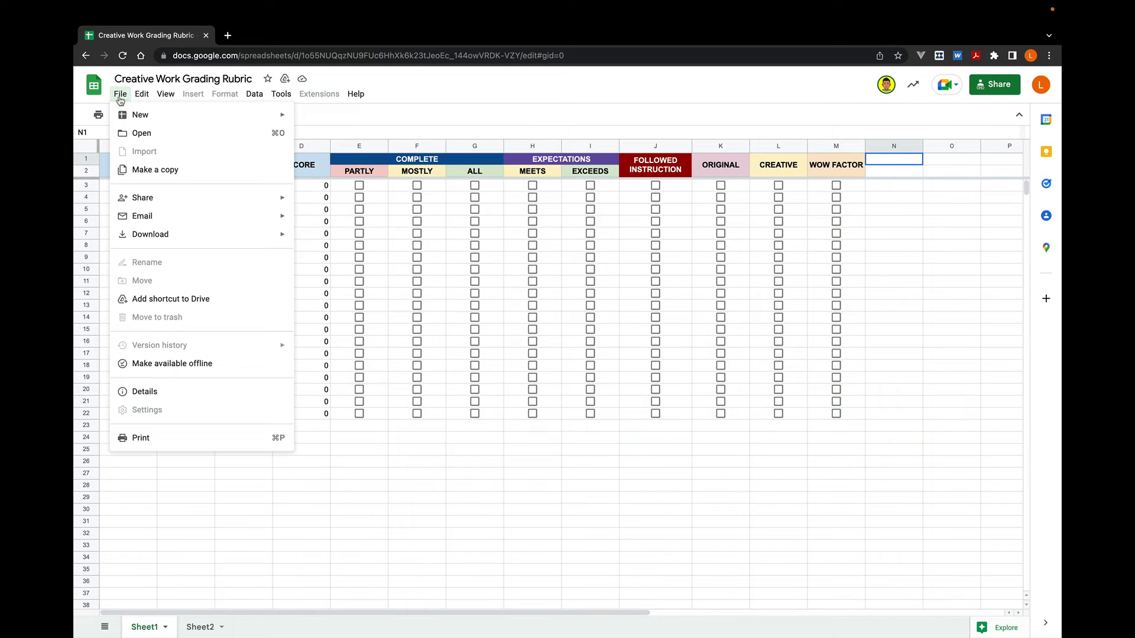
pyautogui.click(159, 173)
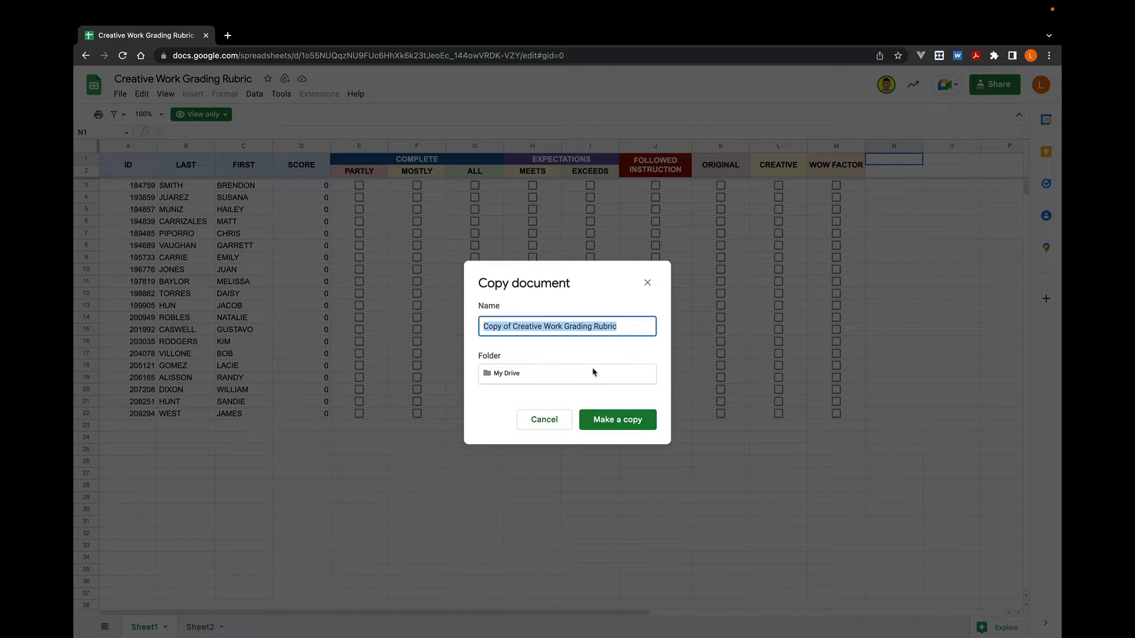
pyautogui.click(617, 420)
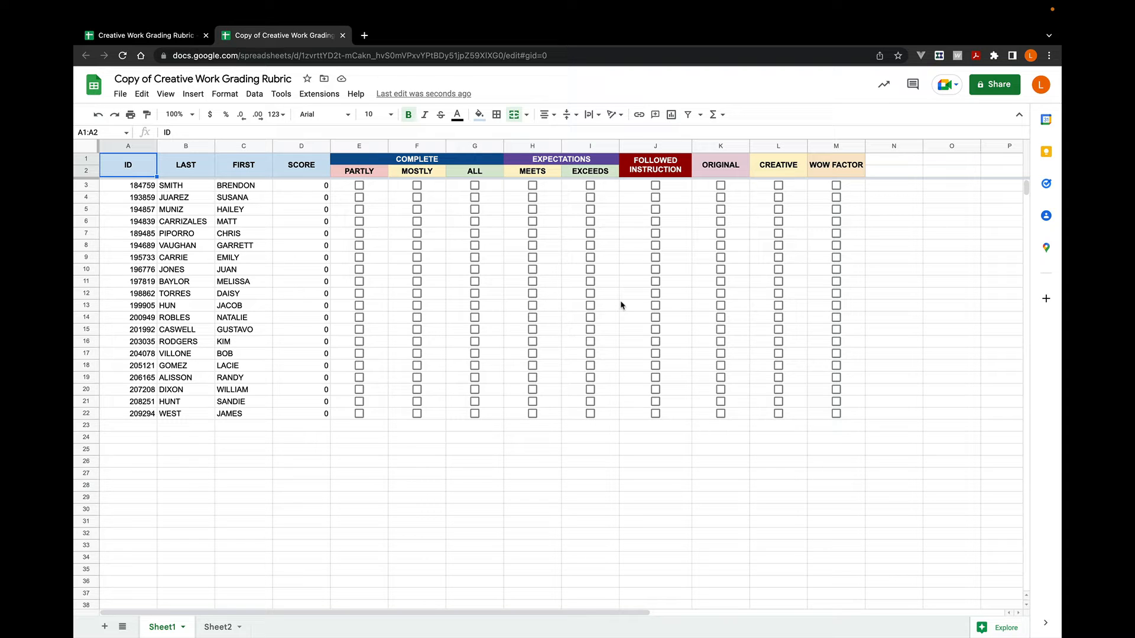
# Rename the PARTLY column header under COMPLETE as "Low"
pyautogui.click(355, 171)
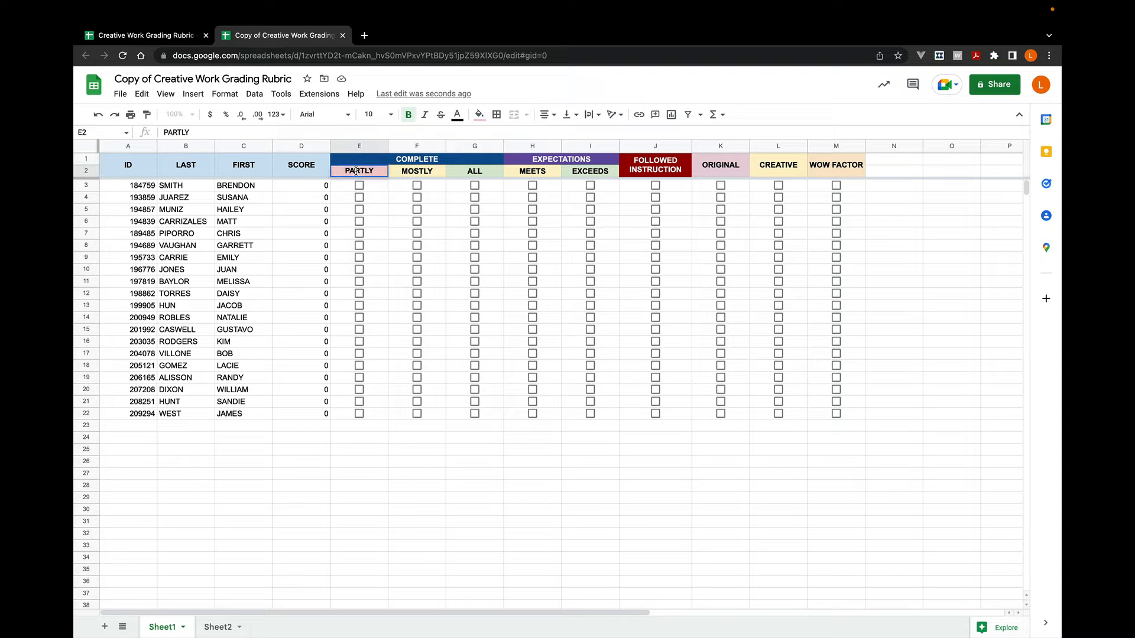
pyautogui.doubleClick(355, 171)
pyautogui.write('Low')
pyautogui.press('Return')
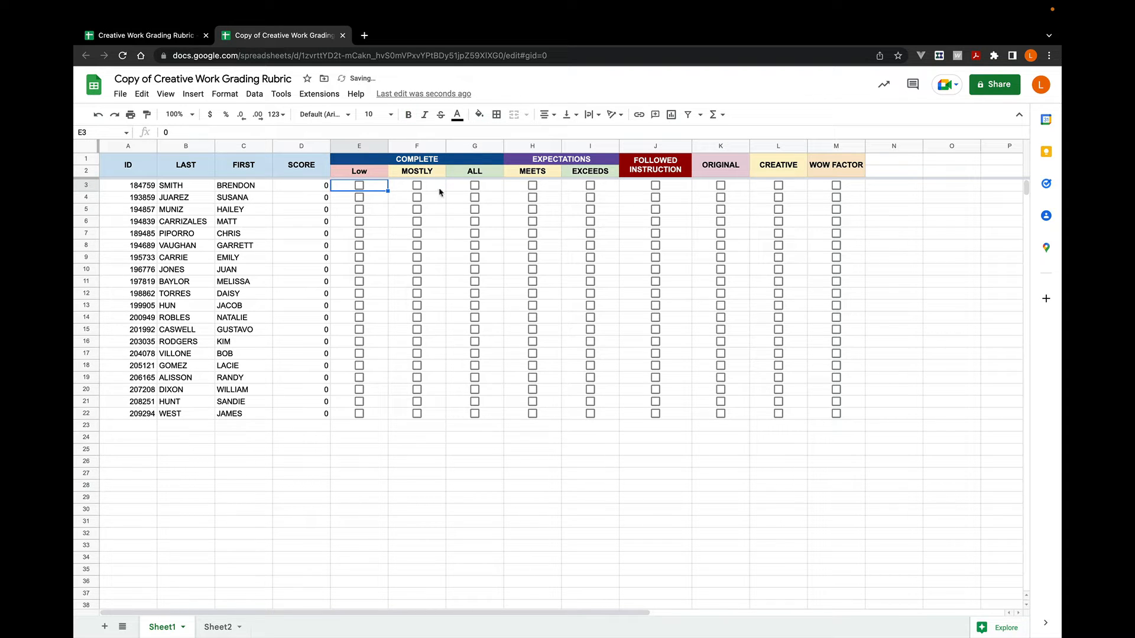
pyautogui.click(931, 296)
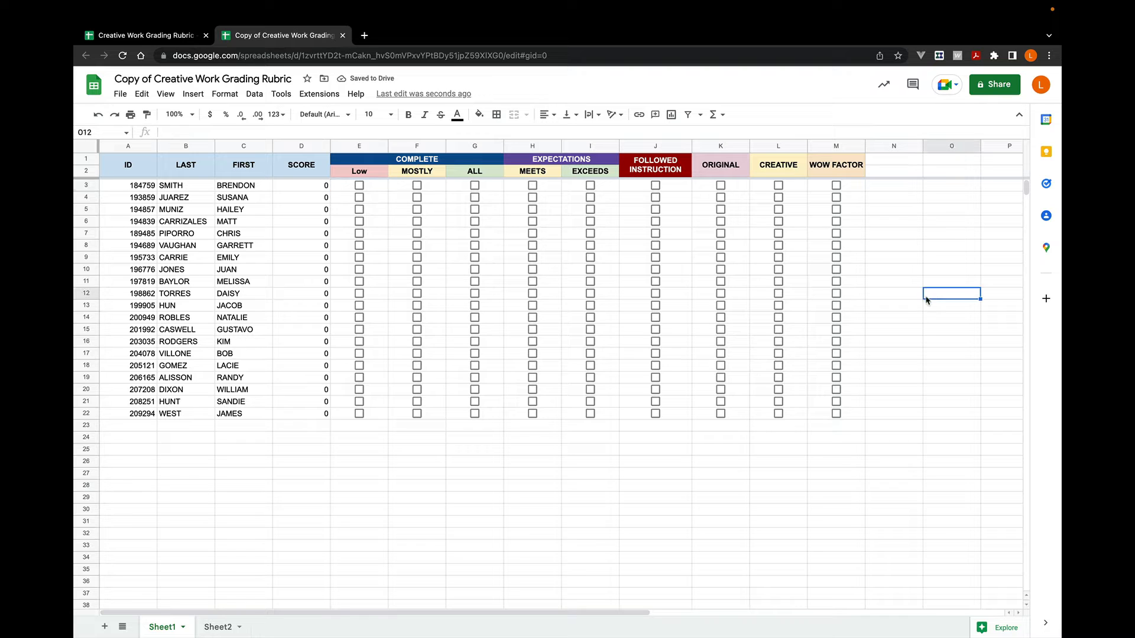
# Examine the data validation settings of the Low checkboxes in E3:E22, and close them without changes
pyautogui.click(380, 189)
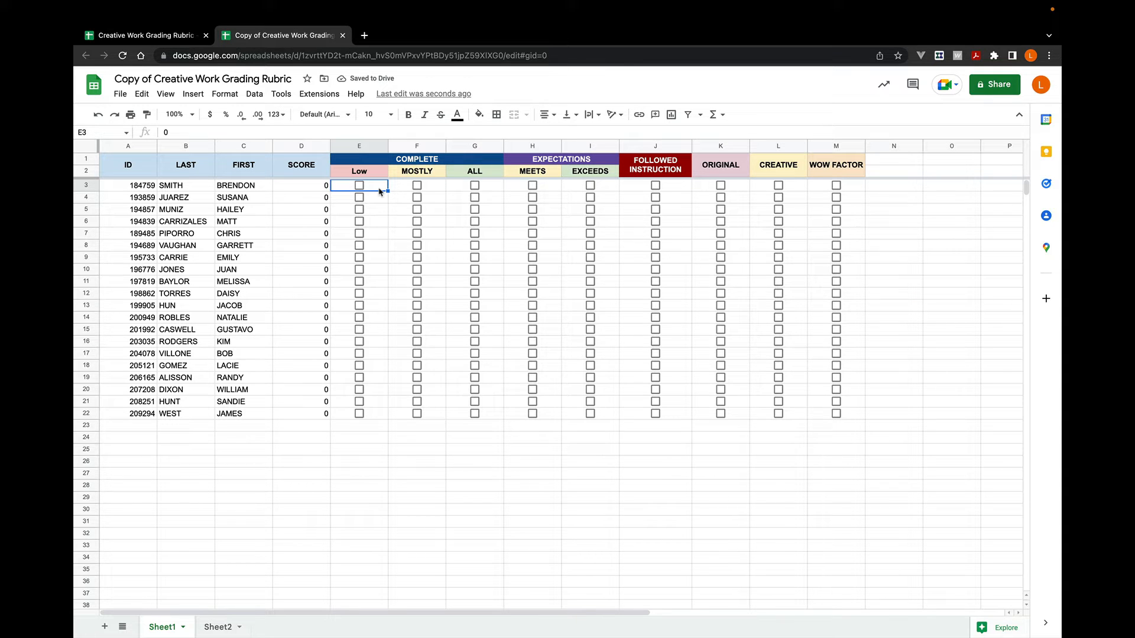
pyautogui.keyDown('shift'); pyautogui.click(375, 413); pyautogui.keyUp('shift')
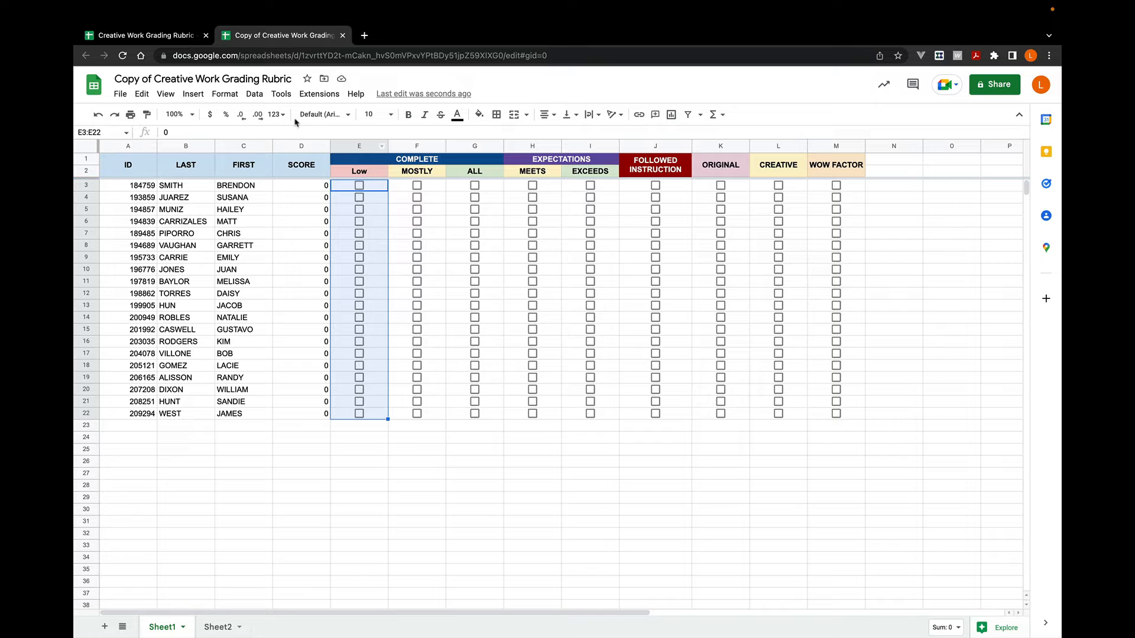
pyautogui.click(254, 95)
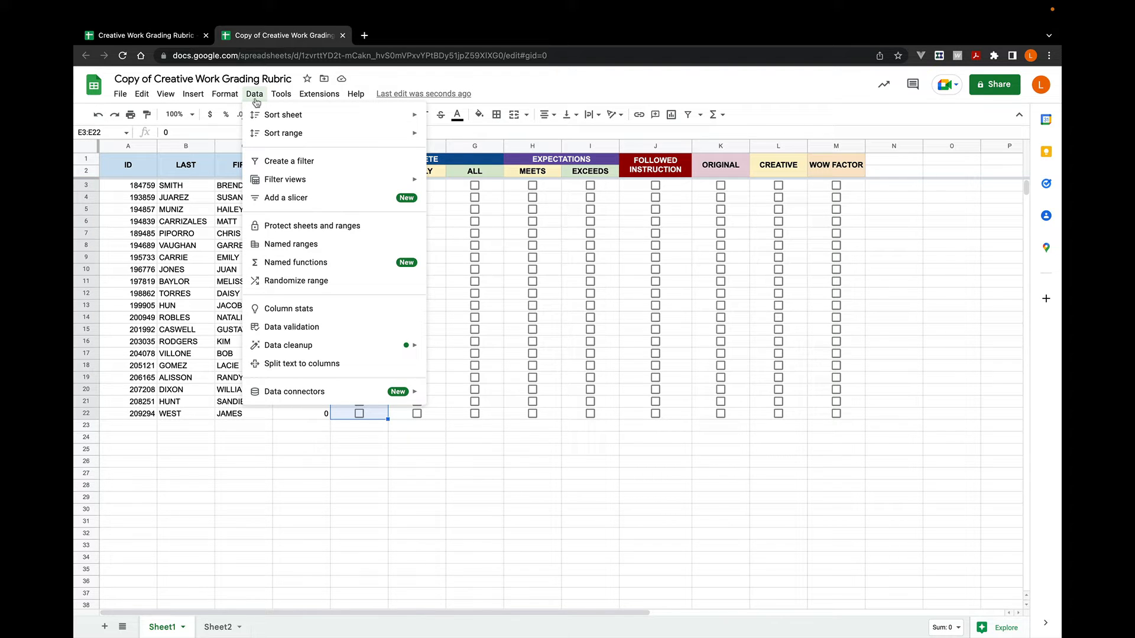
pyautogui.click(278, 327)
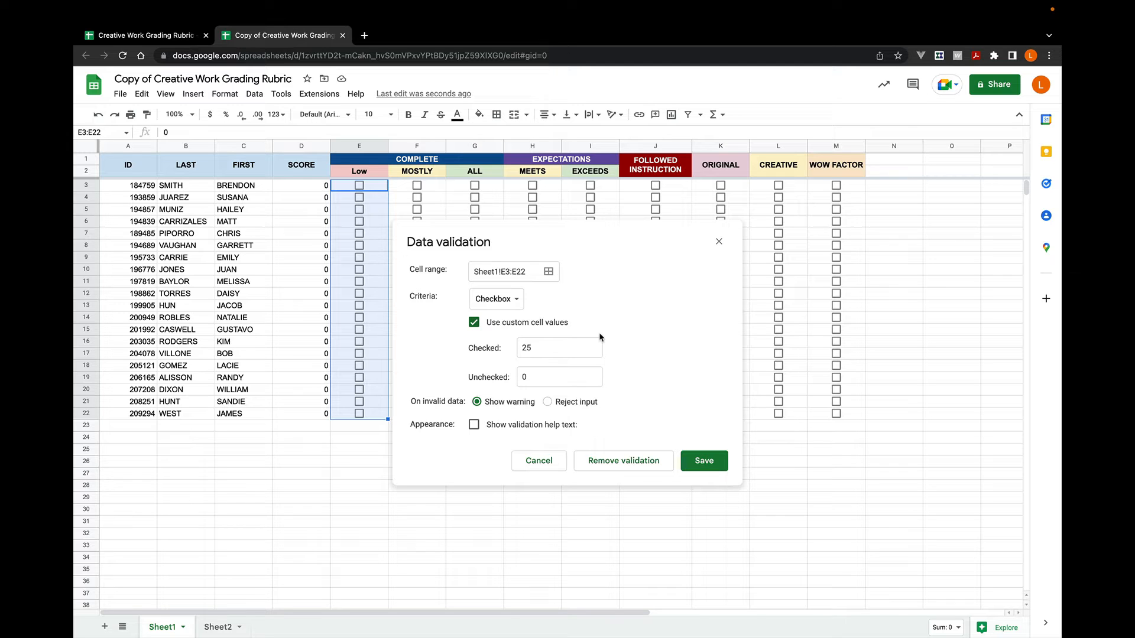
pyautogui.click(561, 465)
pyautogui.click(560, 464)
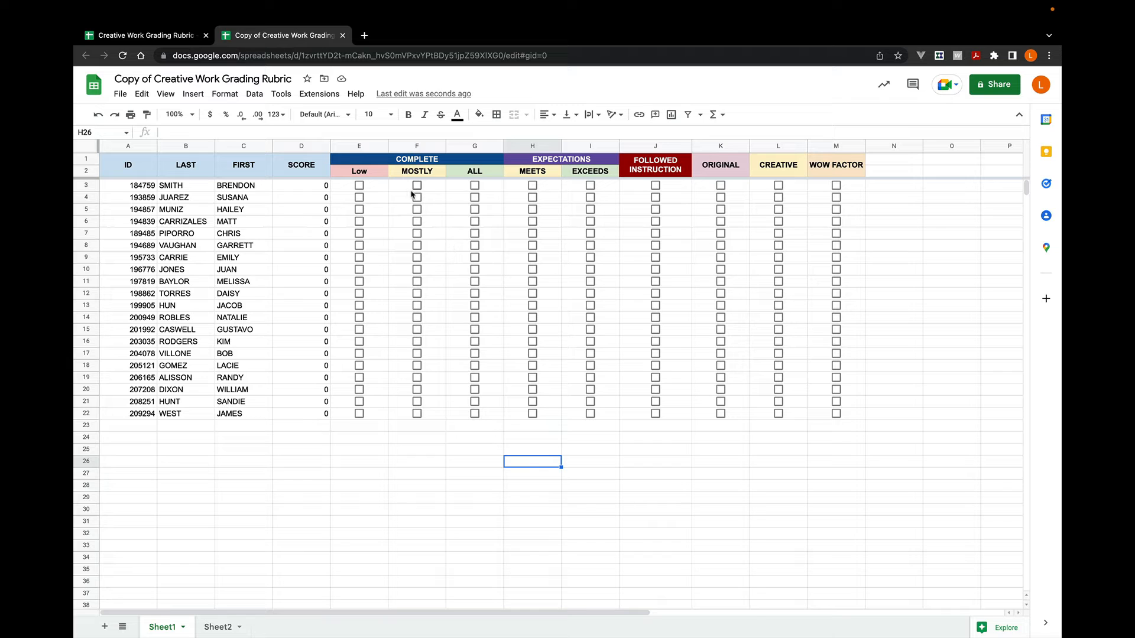
# Try out the Low, MOSTLY and ALL checkboxes for the student in row 3, and clear them all again
pyautogui.click(360, 187)
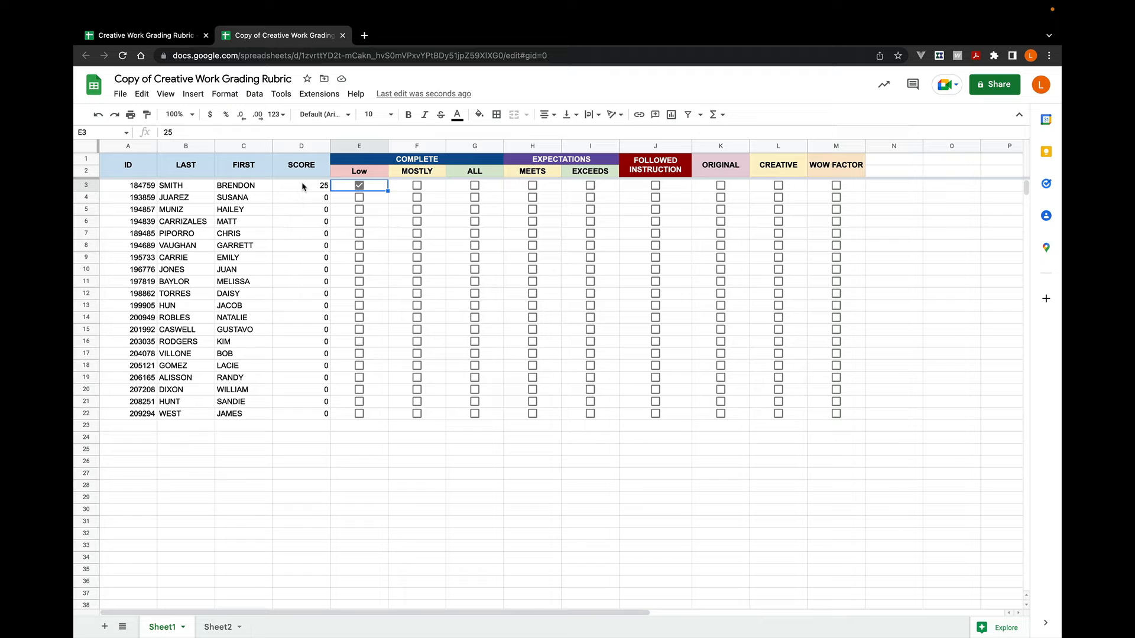
pyautogui.click(417, 187)
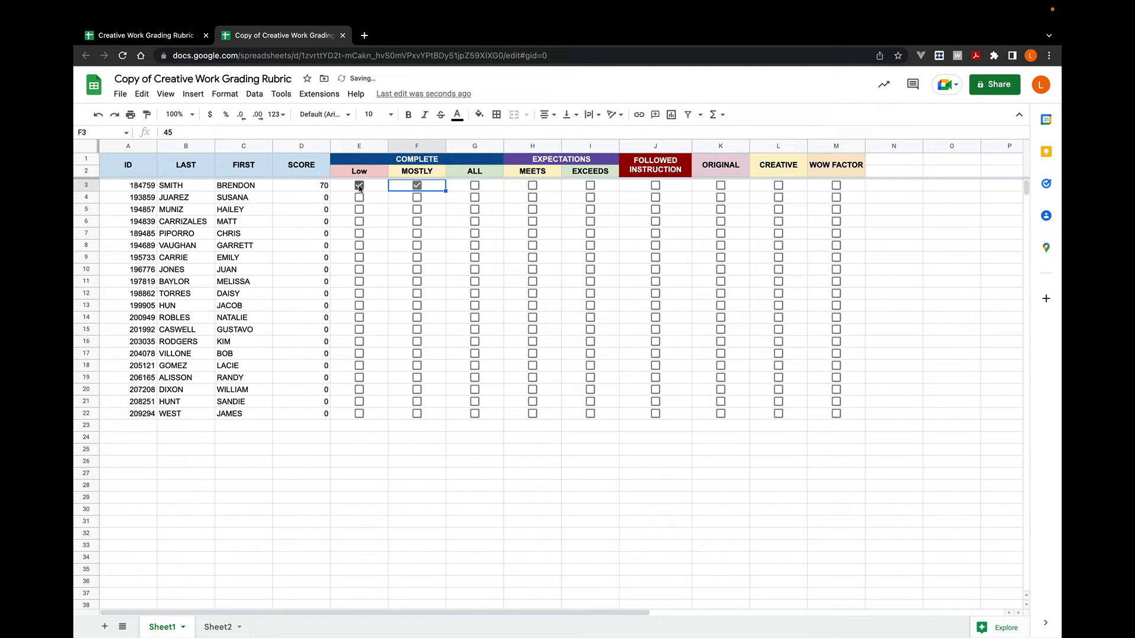
pyautogui.click(360, 187)
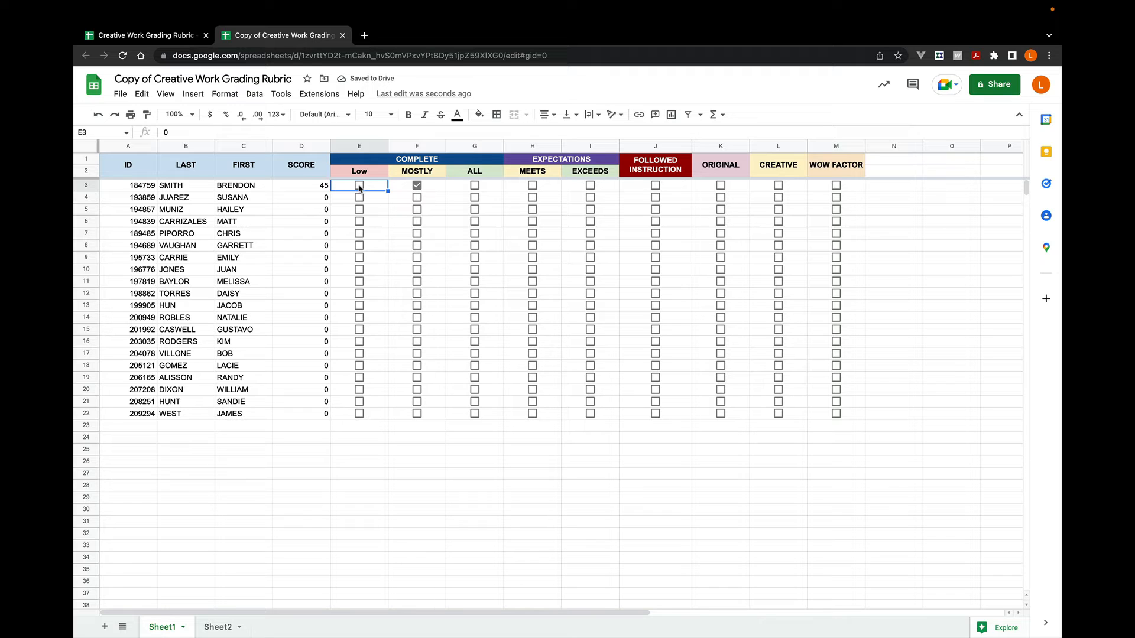
pyautogui.click(359, 186)
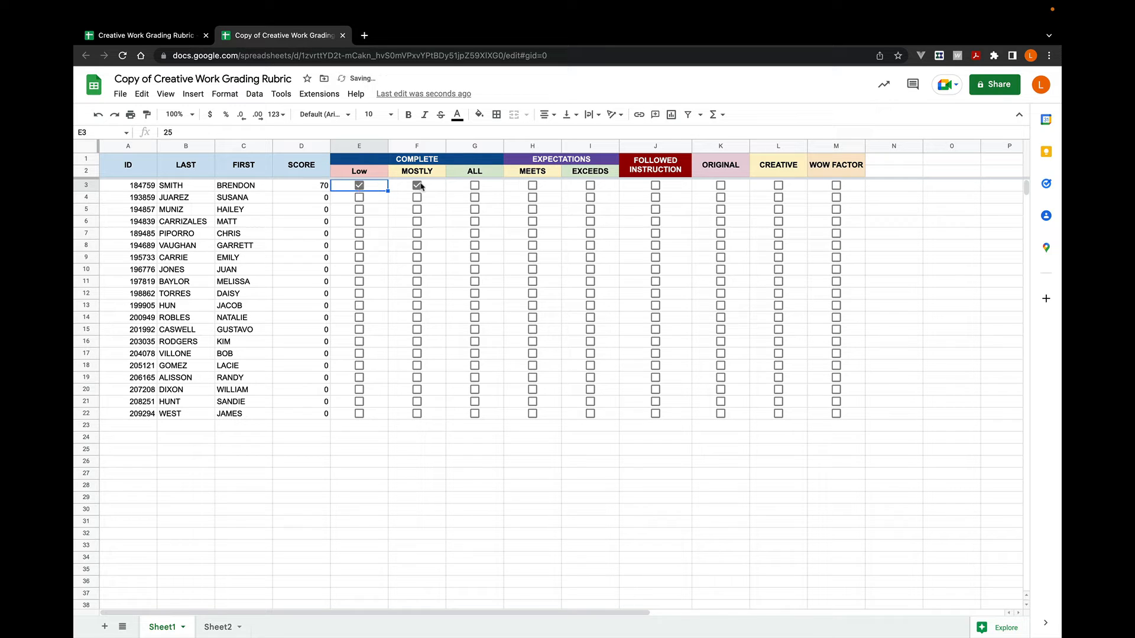
pyautogui.click(475, 186)
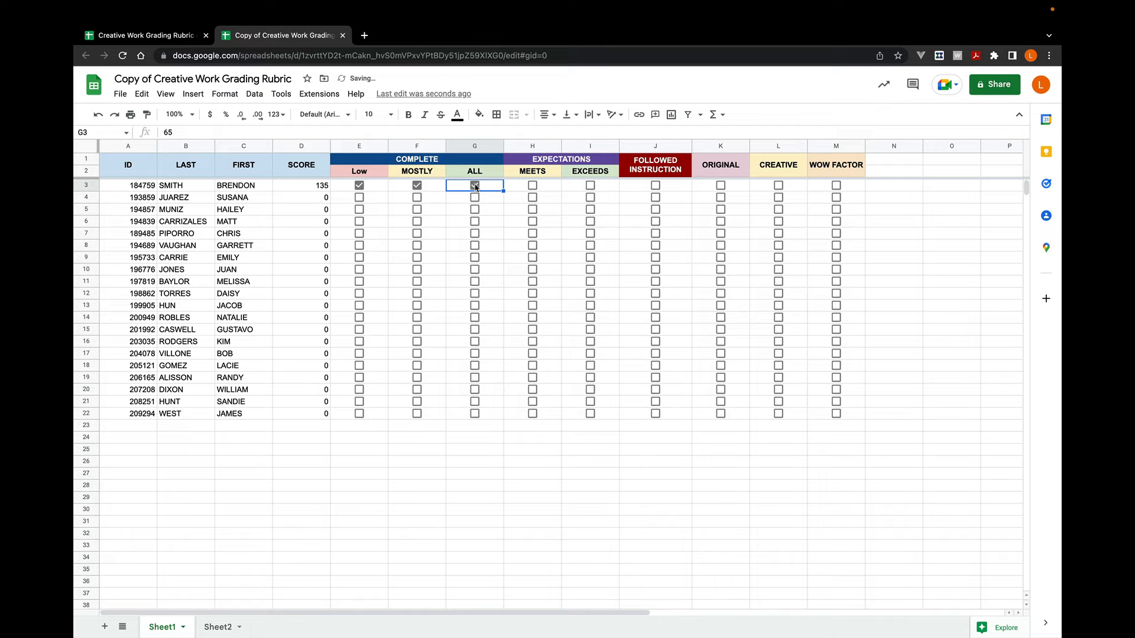
pyautogui.click(475, 186)
pyautogui.click(416, 186)
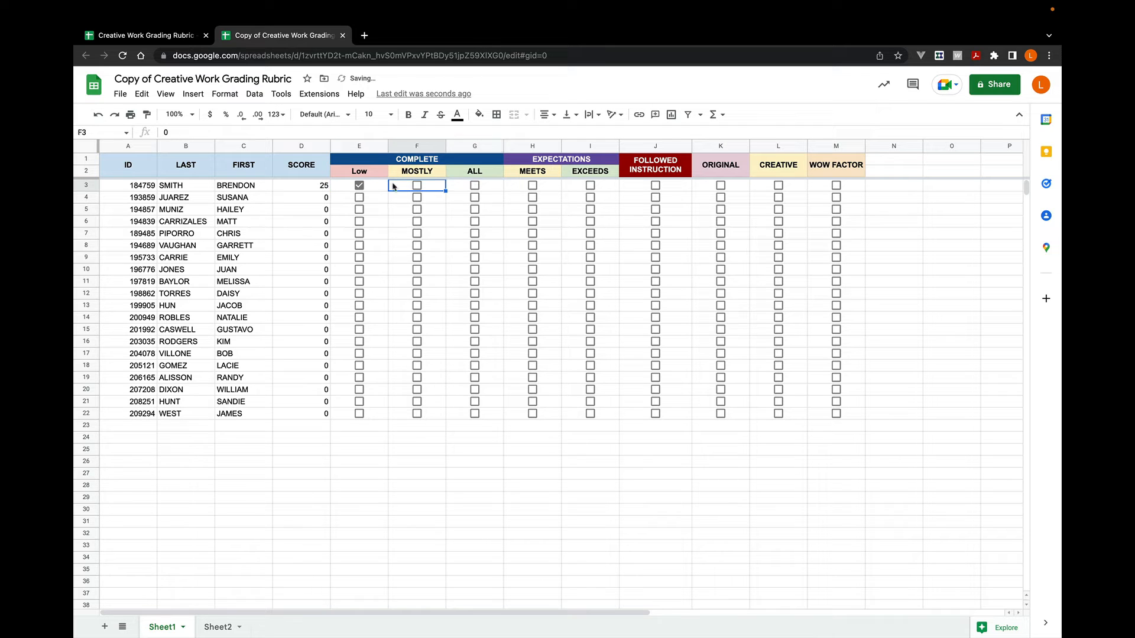
pyautogui.click(359, 187)
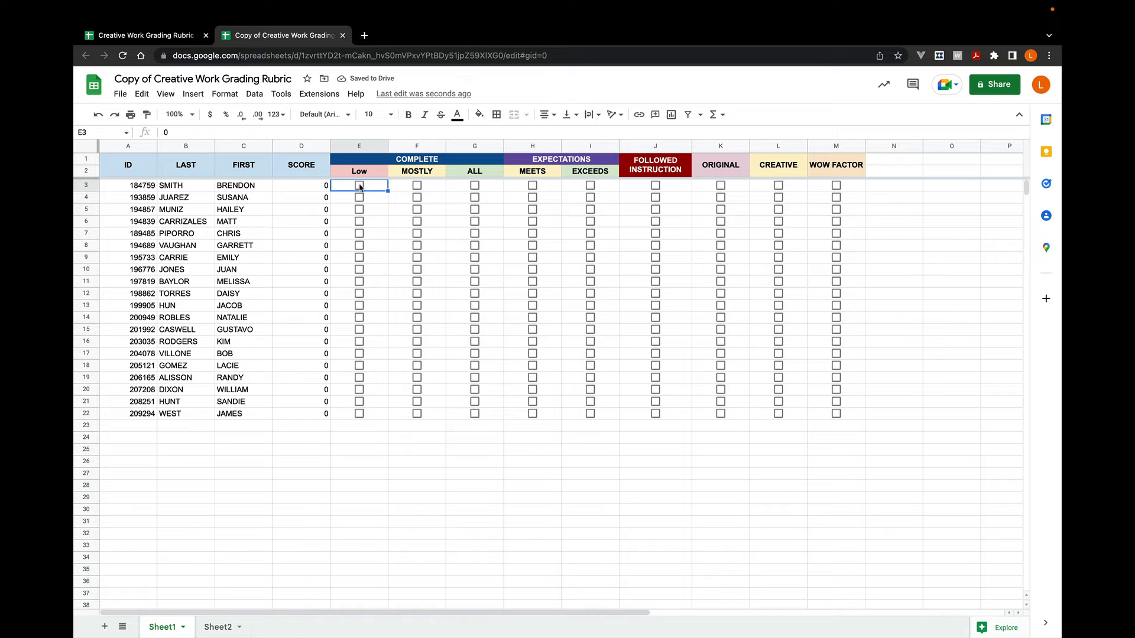
# Grade the student in row 3 by ticking ALL, EXCEEDS, FOLLOWED INSTRUCTION, ORIGINAL, CREATIVE and WOW FACTOR, leaving MEETS unticked
pyautogui.click(475, 186)
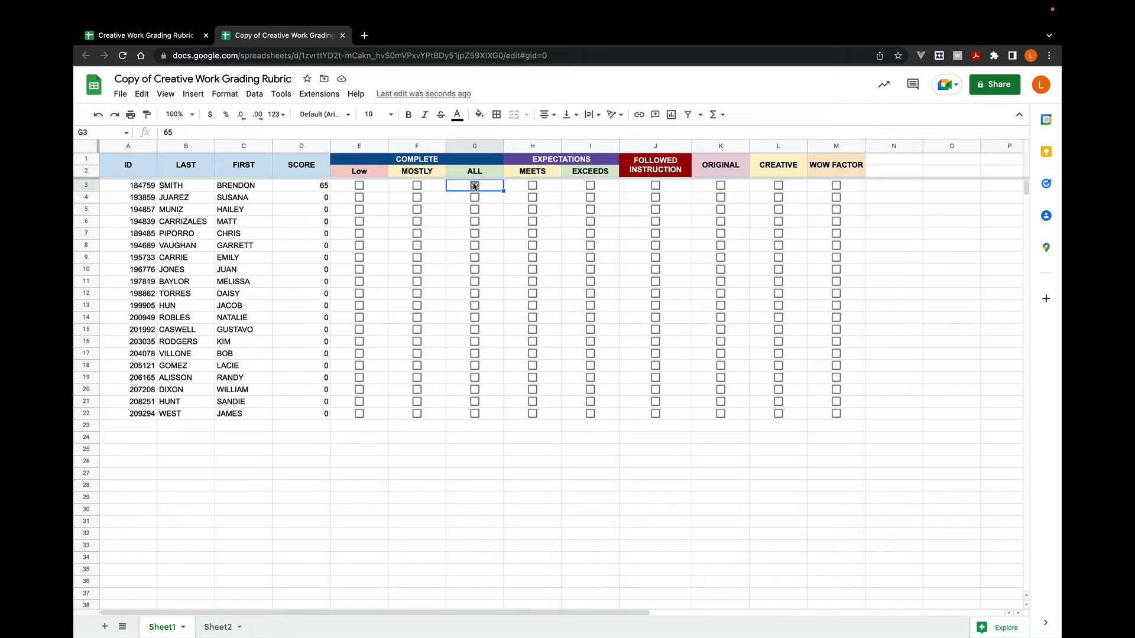
pyautogui.click(532, 186)
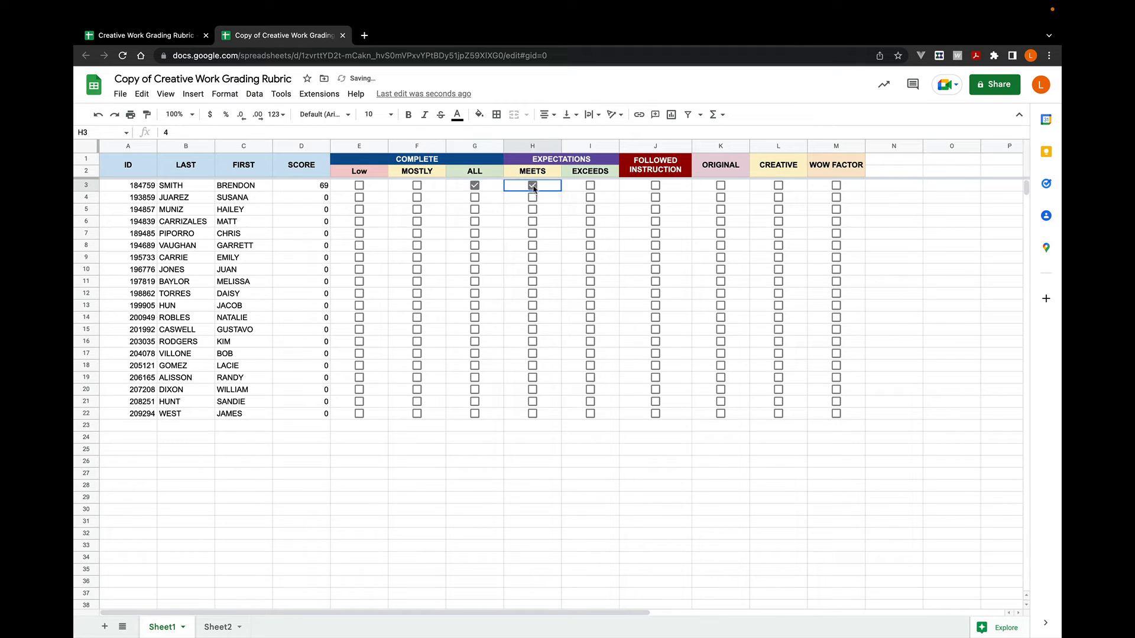
pyautogui.click(533, 187)
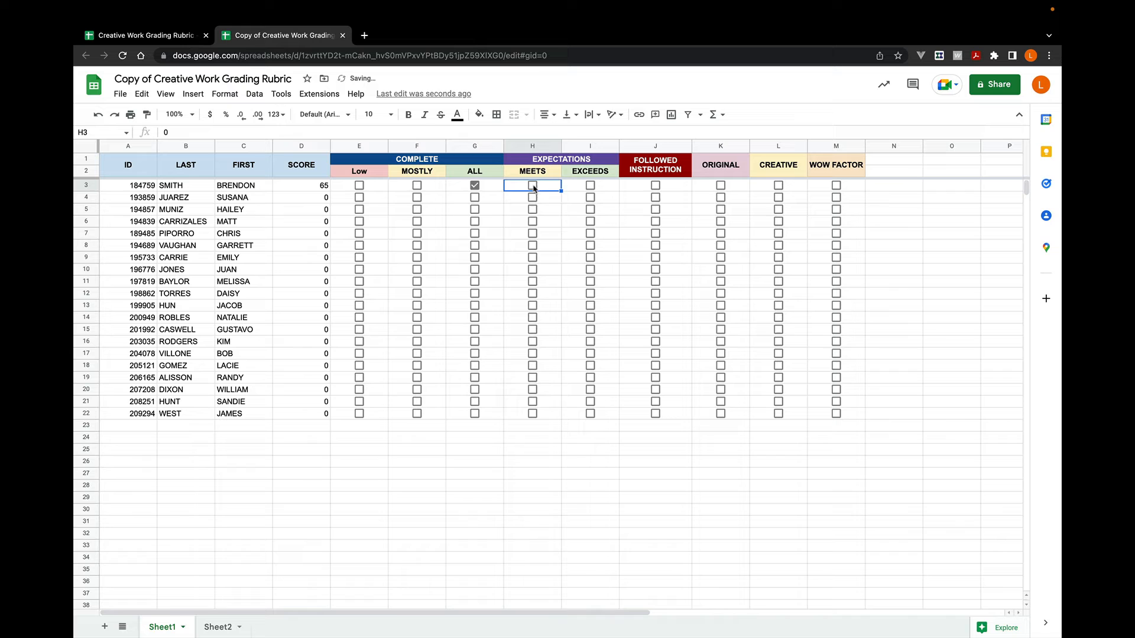
pyautogui.click(590, 186)
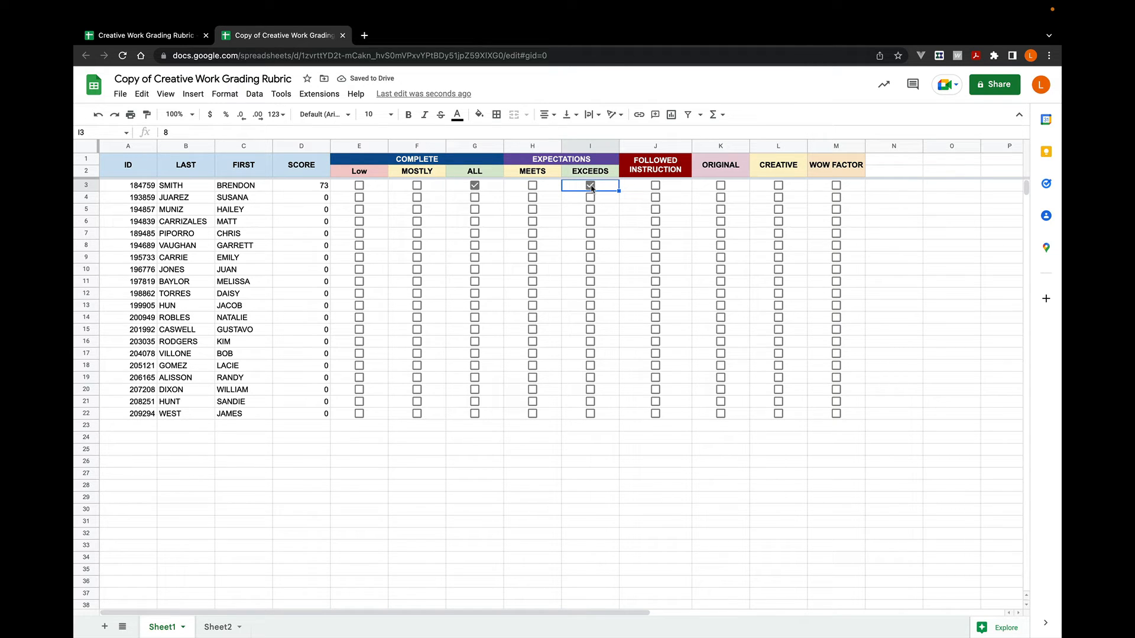
pyautogui.click(656, 185)
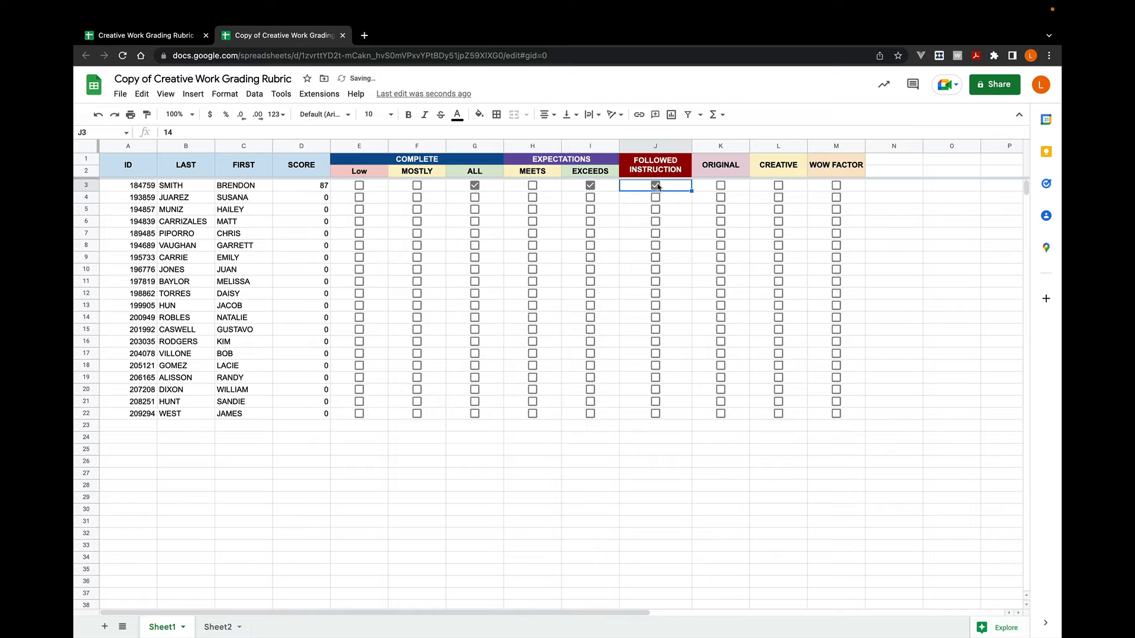
pyautogui.click(721, 186)
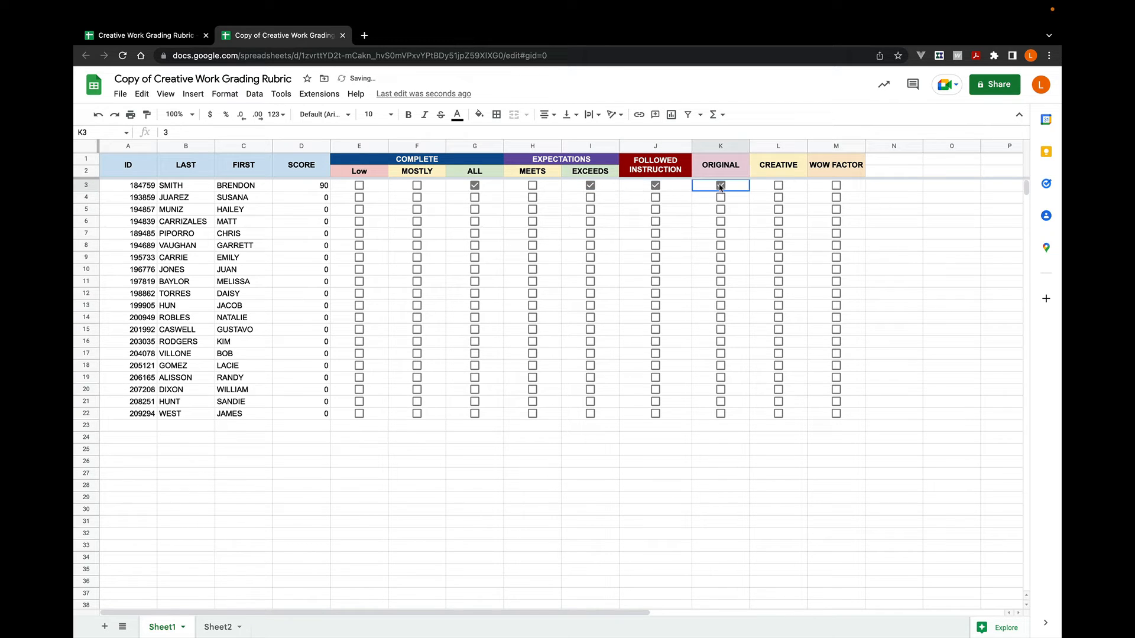
pyautogui.click(778, 186)
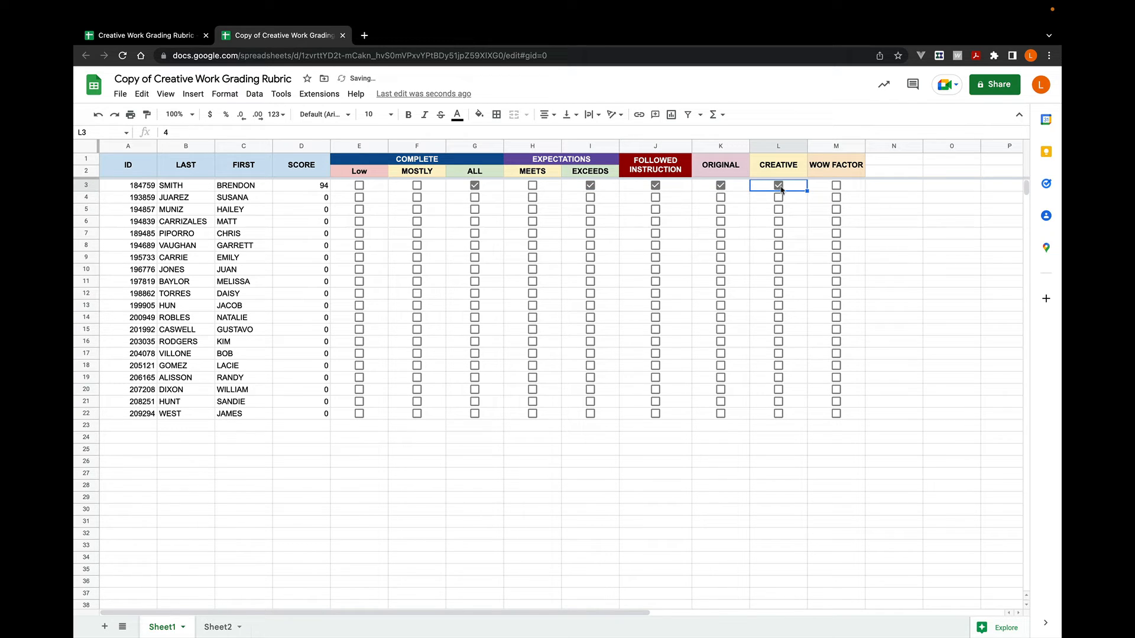
pyautogui.click(836, 187)
pyautogui.click(898, 192)
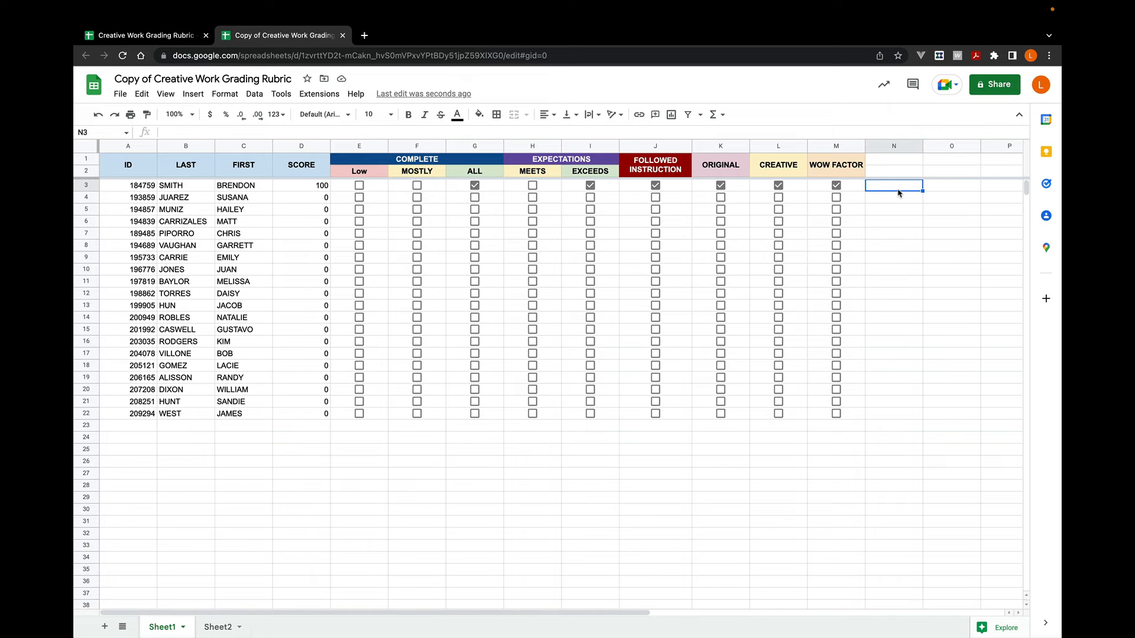
# Examine the SCORE formula in cell D3 and the range it adds up, leaving it unedited
pyautogui.click(294, 189)
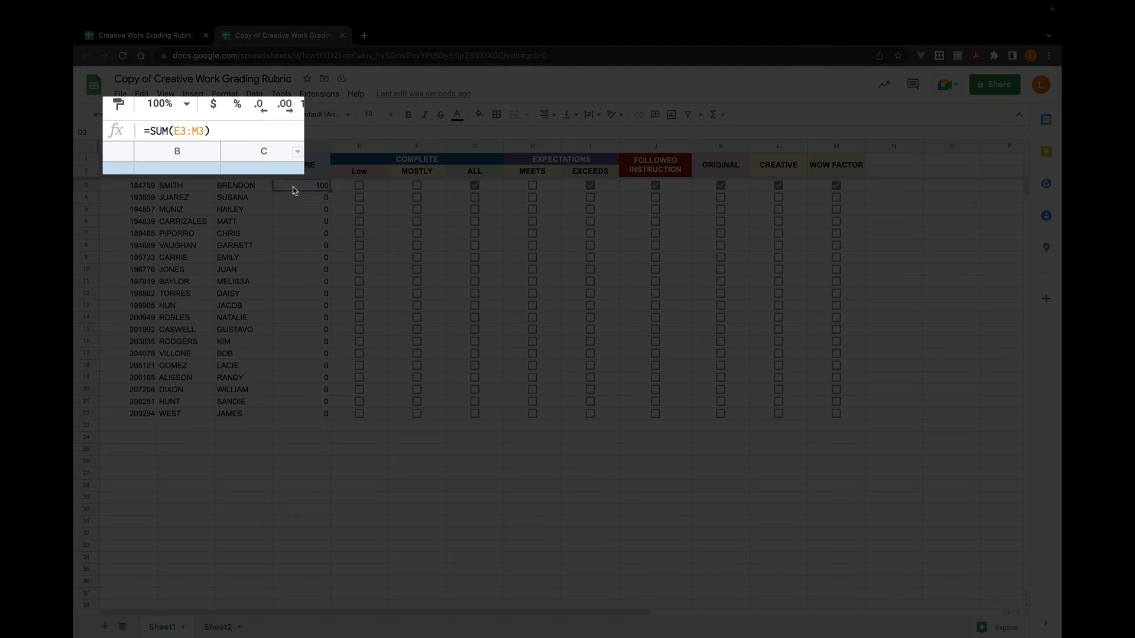
pyautogui.doubleClick(294, 187)
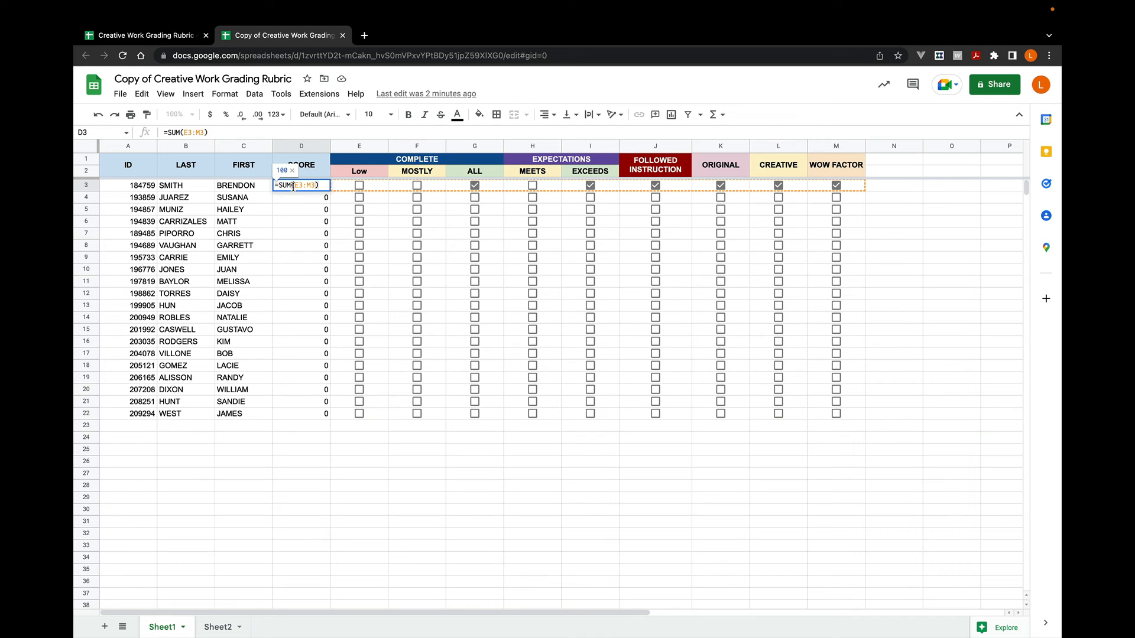
pyautogui.click(948, 307)
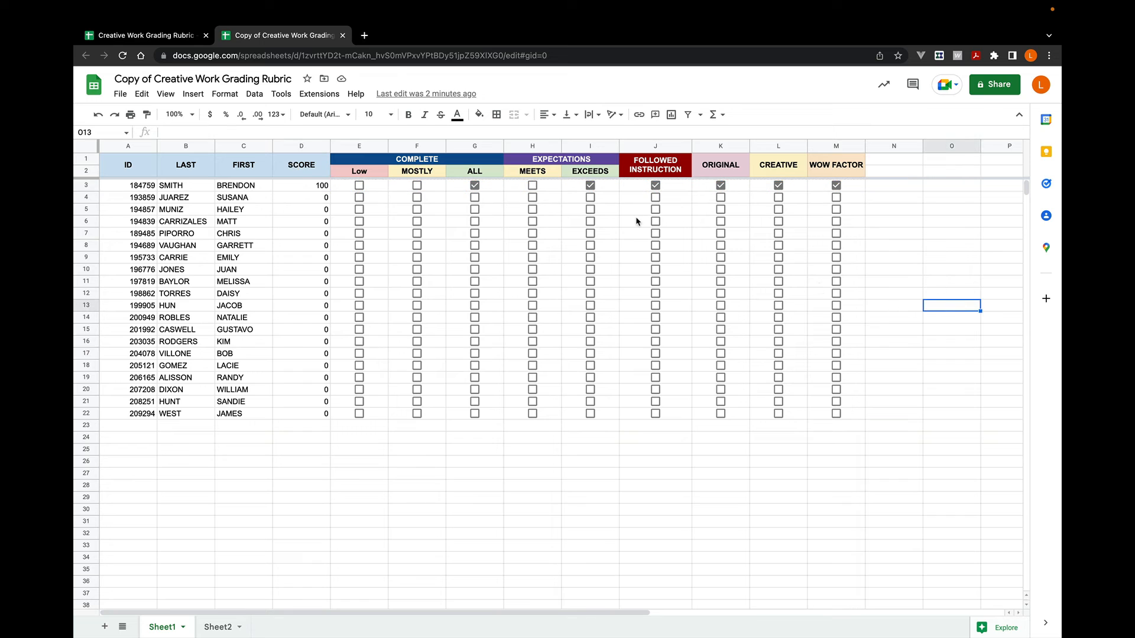
# Extend the rubric checkboxes in E8:M22 down through row 35
pyautogui.click(348, 249)
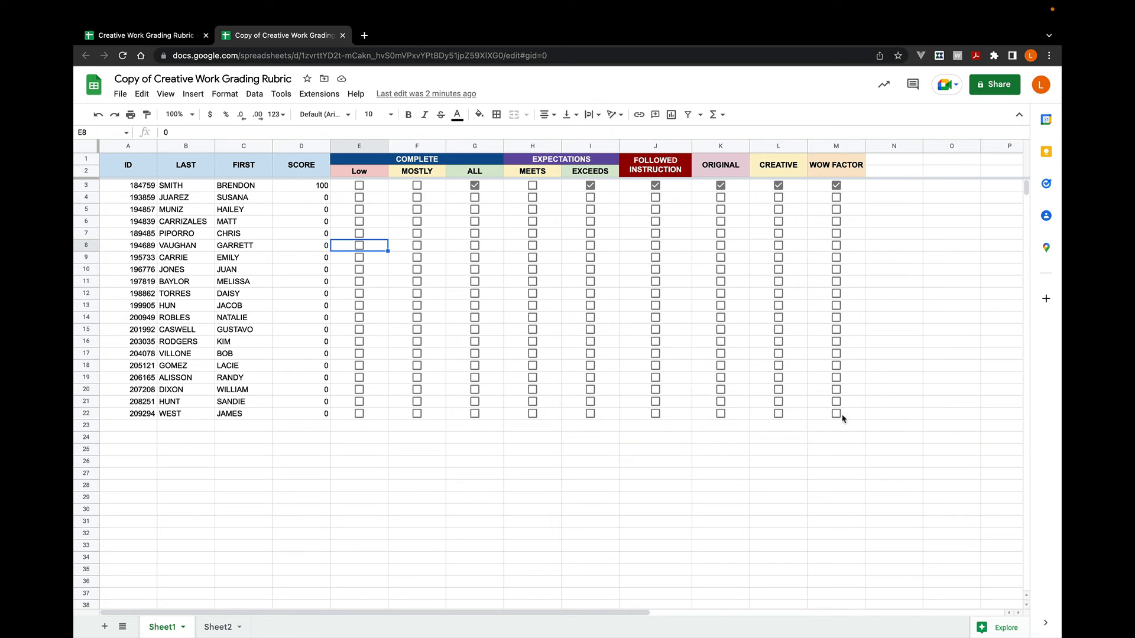
pyautogui.keyDown('shift'); pyautogui.click(819, 417); pyautogui.keyUp('shift')
pyautogui.moveTo(865, 419); pyautogui.dragTo(874, 565)
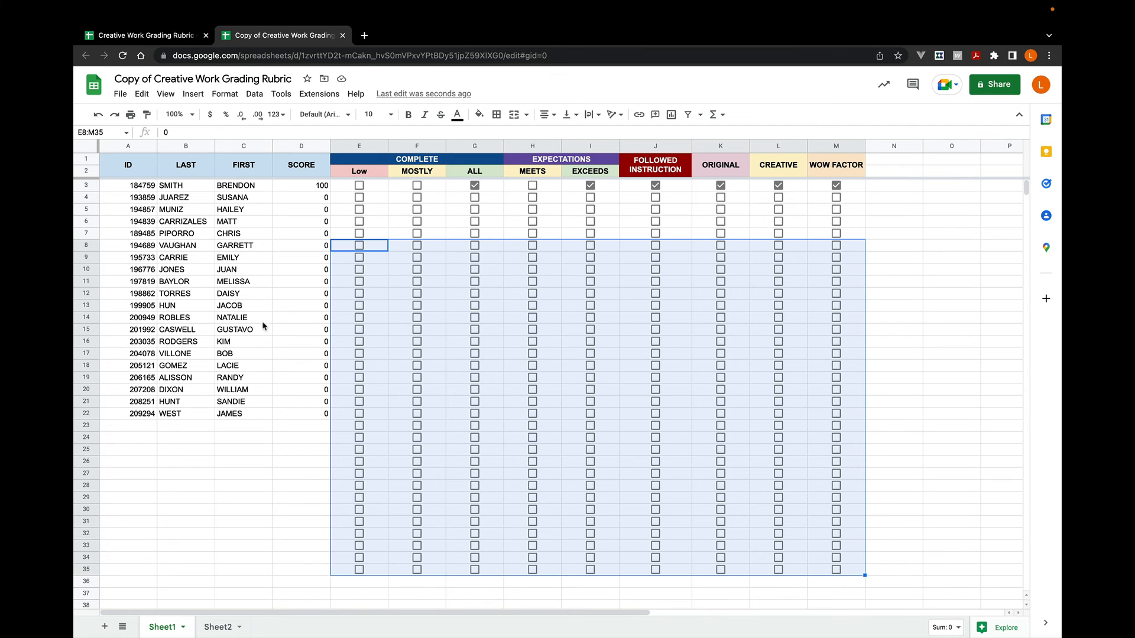
# Fill the SCORE formulas in D14:D22 down through row 36
pyautogui.click(286, 323)
pyautogui.keyDown('shift'); pyautogui.click(300, 416); pyautogui.keyUp('shift')
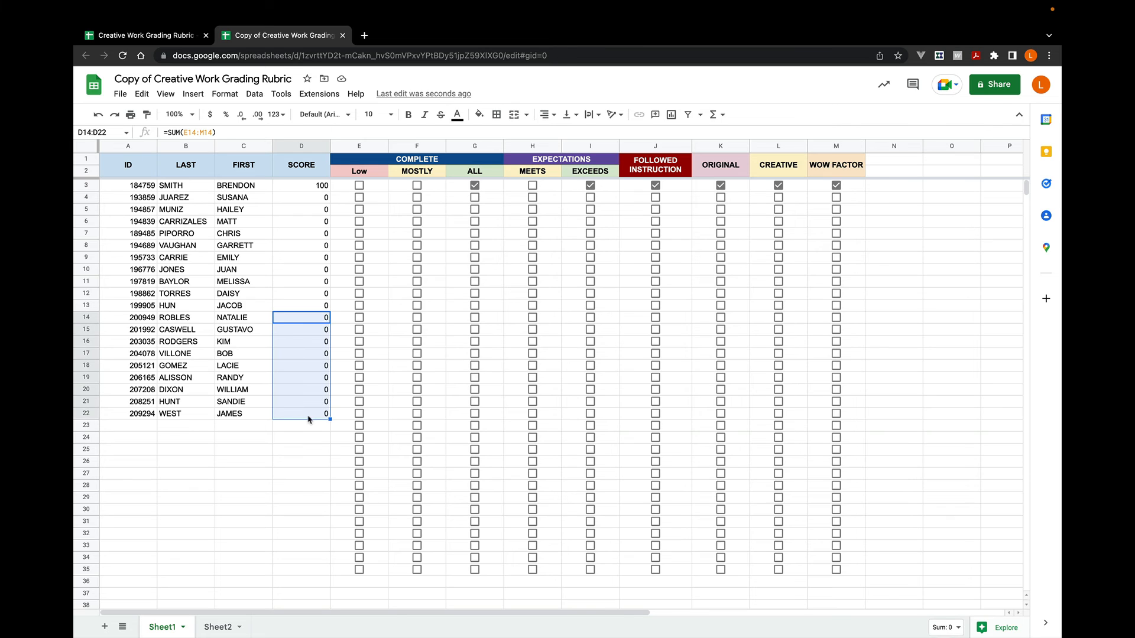
pyautogui.moveTo(330, 420); pyautogui.dragTo(329, 582)
pyautogui.click(370, 583)
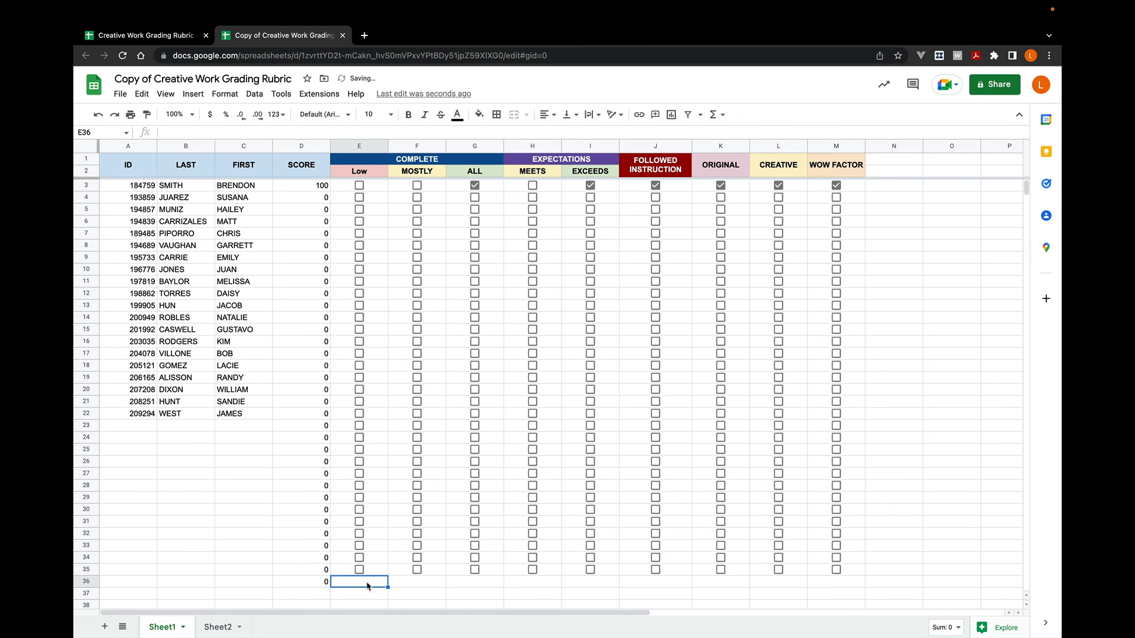
# Test row 34 by ticking ALL, EXCEEDS, FOLLOWED INSTRUCTION, ORIGINAL, CREATIVE and WOW FACTOR, leaving Low unticked
pyautogui.click(358, 558)
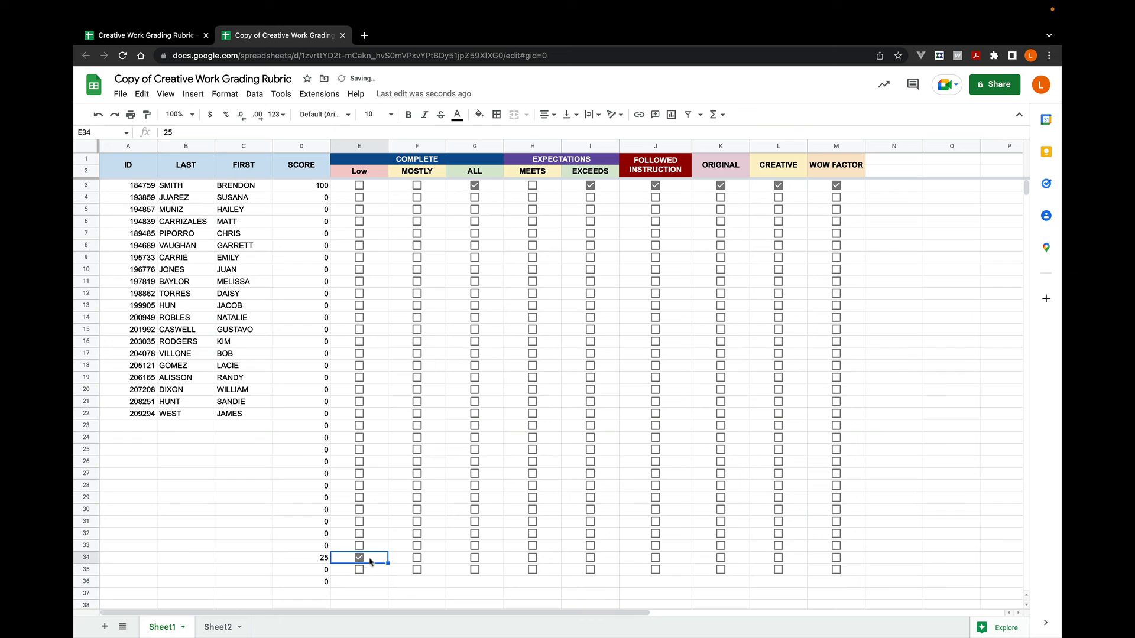
pyautogui.click(590, 558)
pyautogui.click(655, 557)
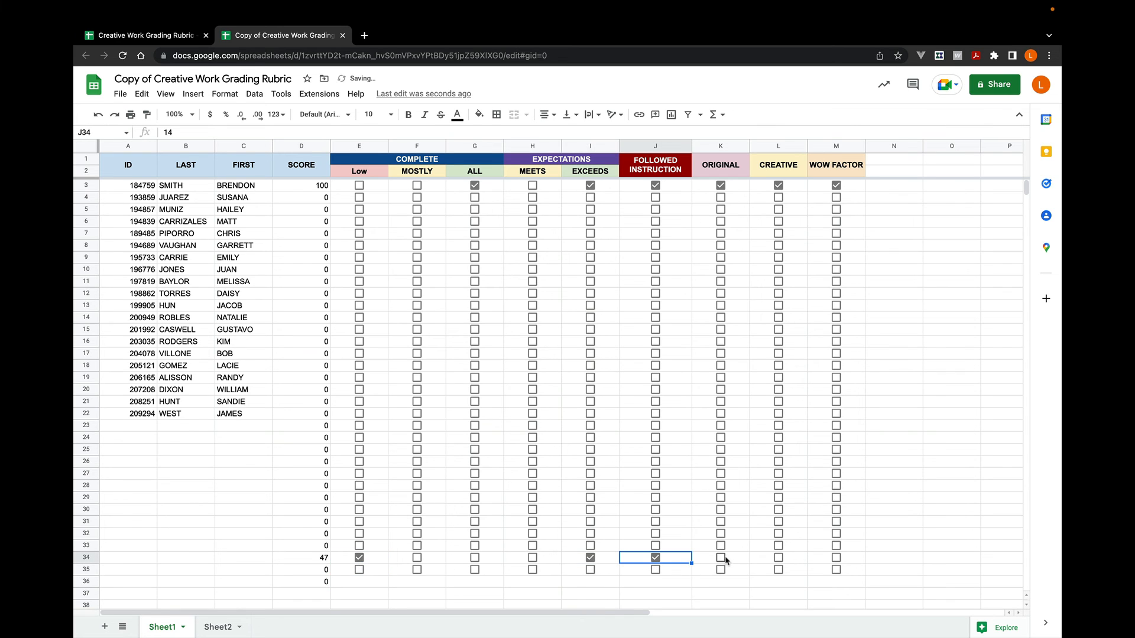
pyautogui.click(720, 557)
pyautogui.click(778, 559)
pyautogui.click(835, 559)
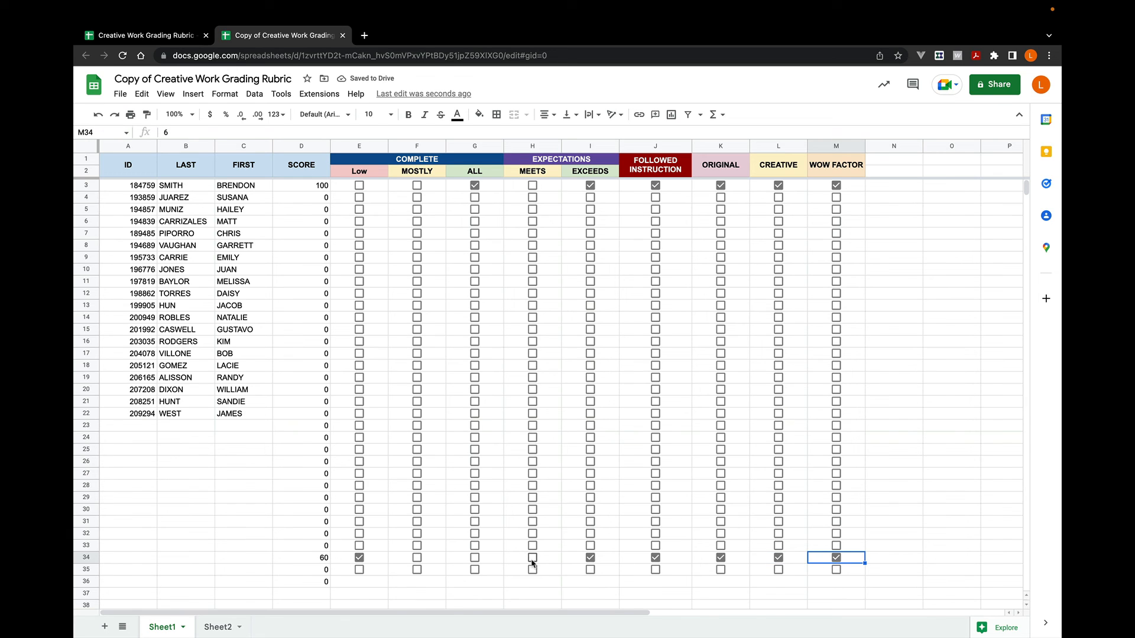
pyautogui.click(475, 558)
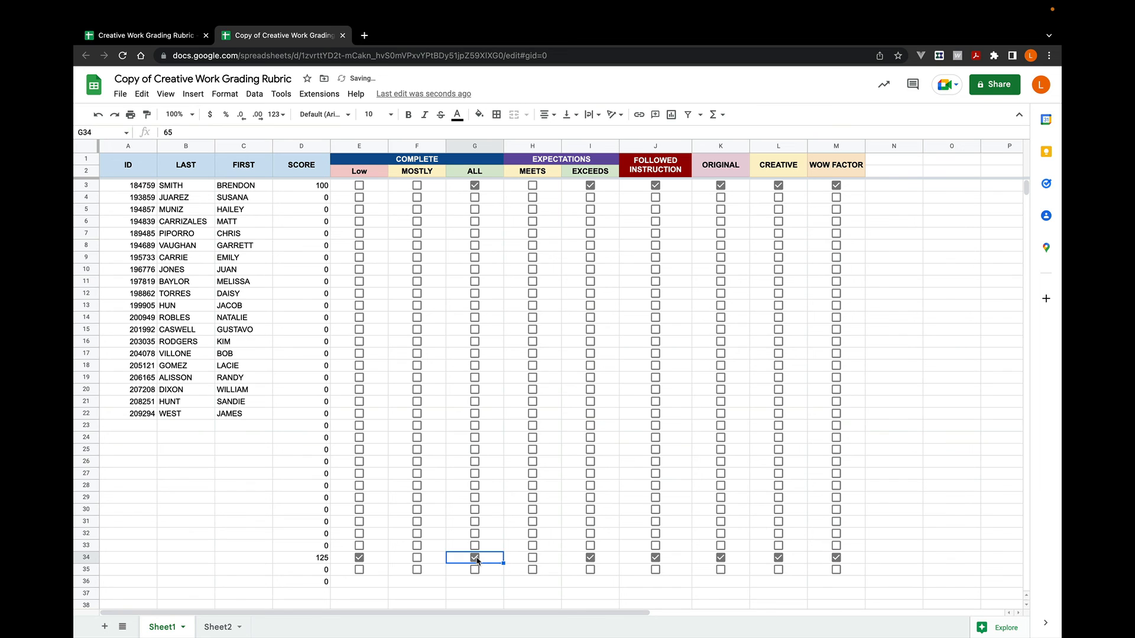
pyautogui.click(359, 559)
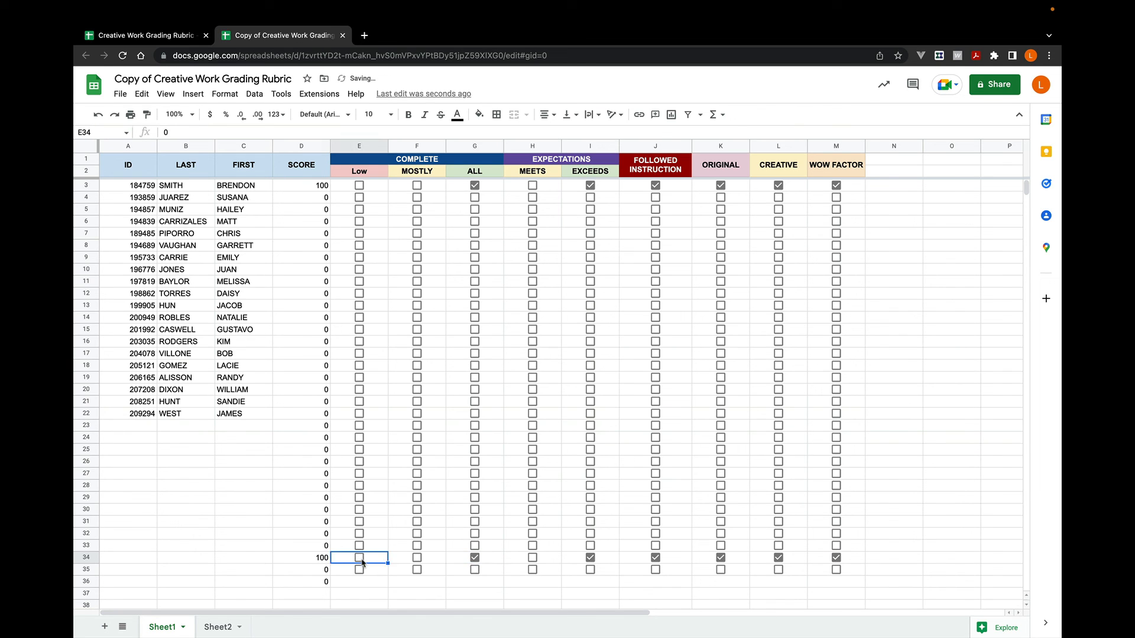
pyautogui.click(880, 553)
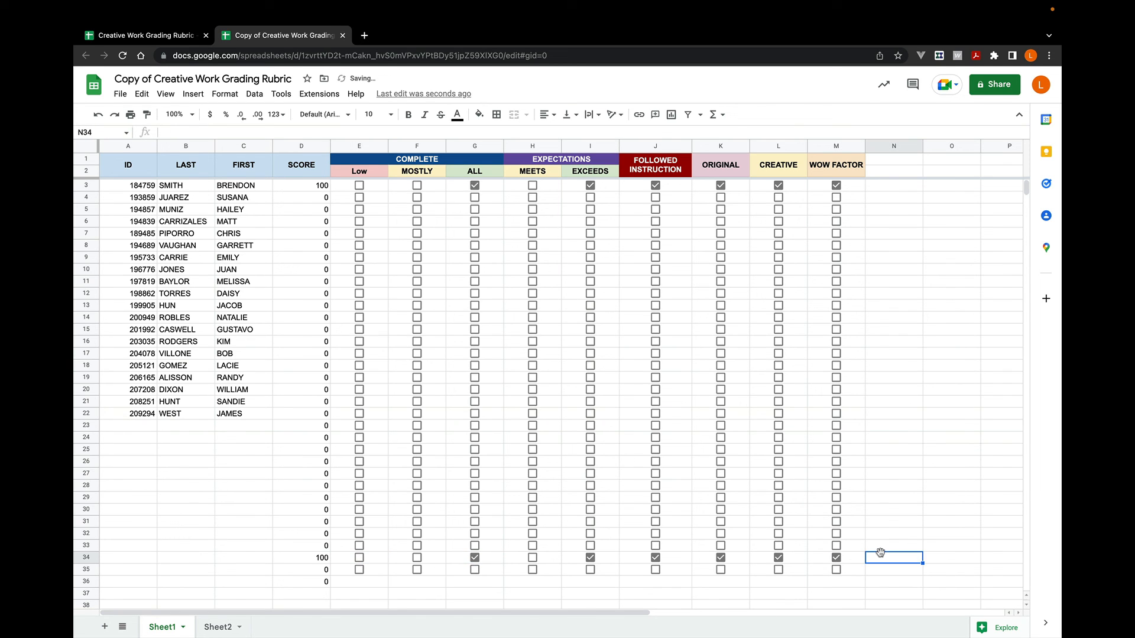